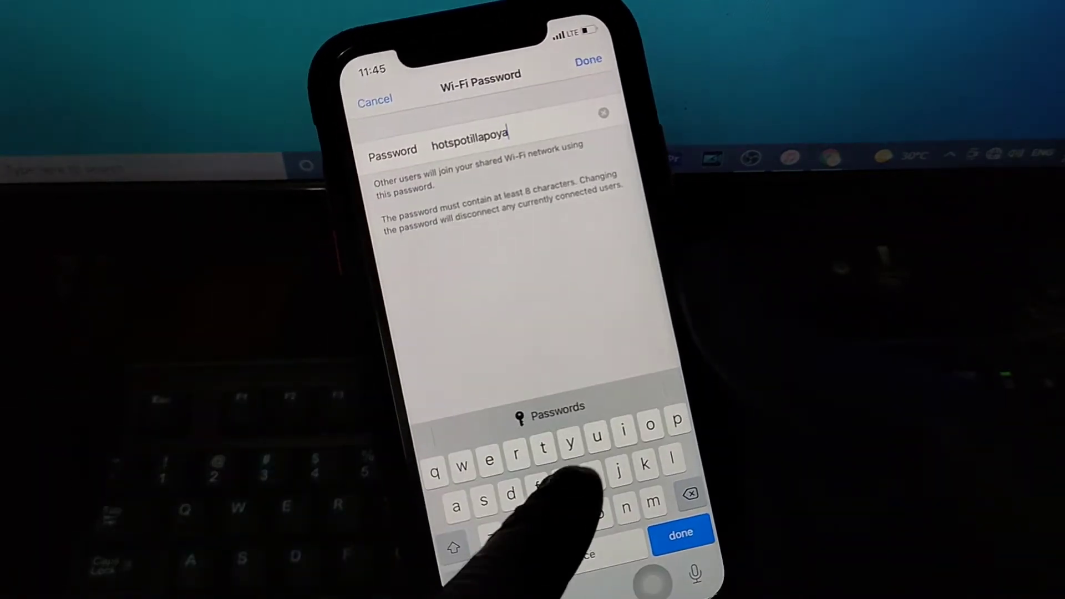
type("gggg")
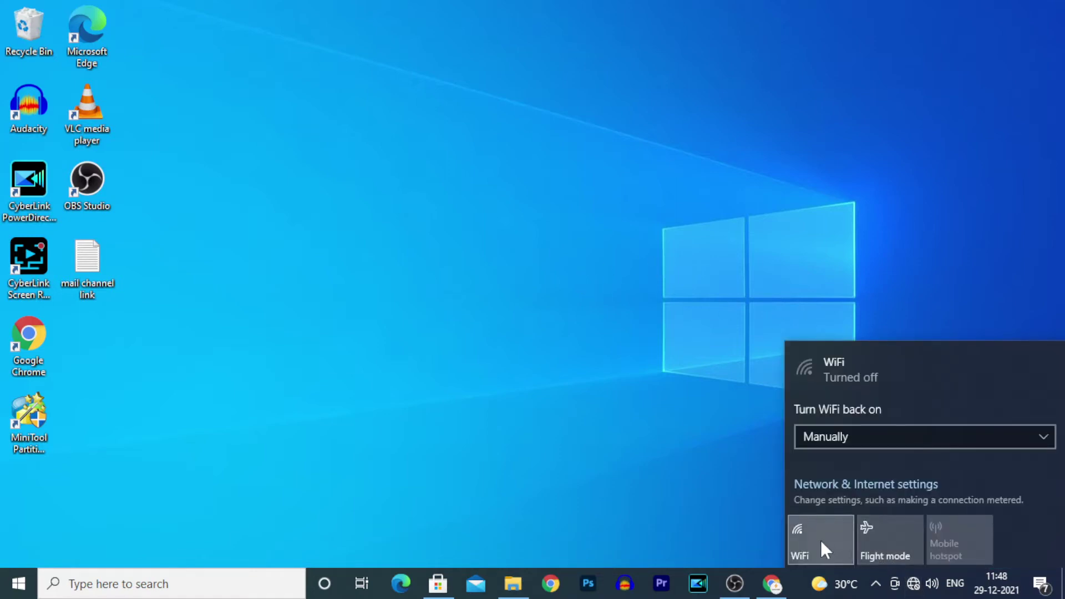
- Turn Wi-Fi on and select the CX Iphone hotspot network
left_click(820, 537)
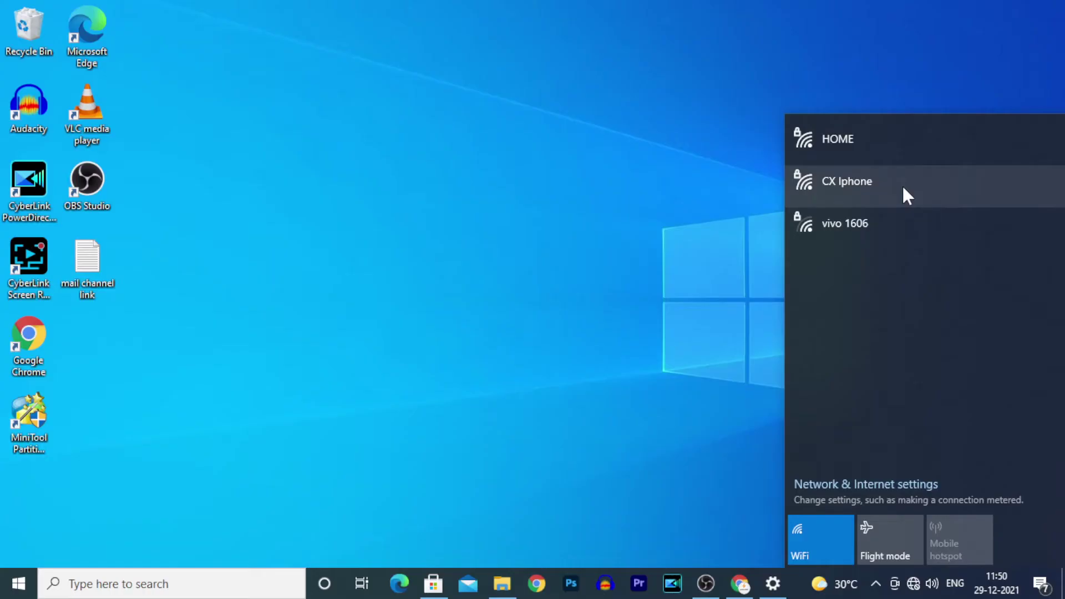
left_click(904, 188)
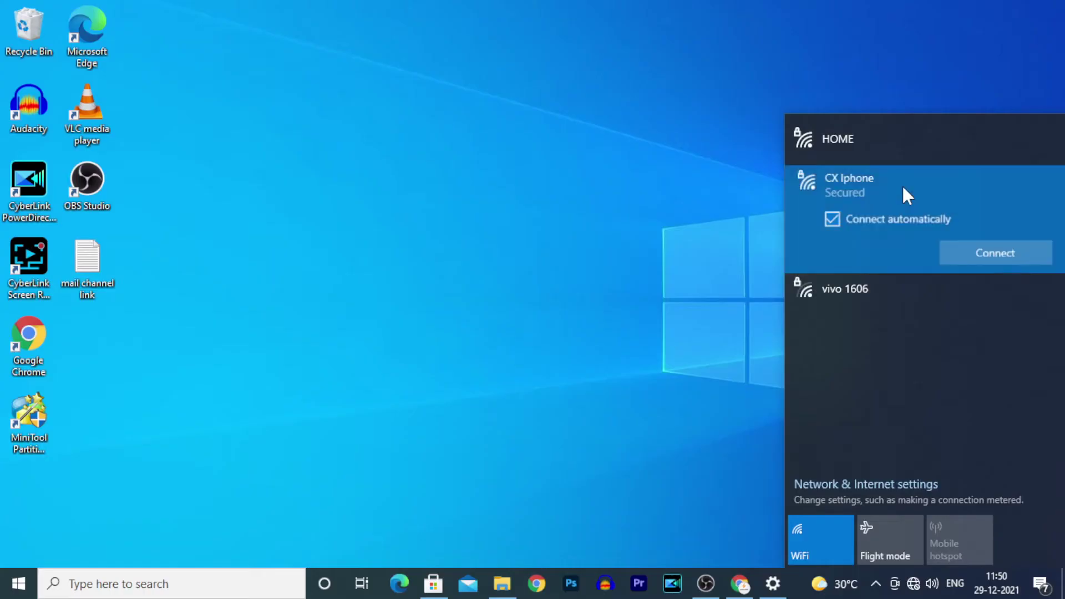
- Connect to CX Iphone with its security key, close the flyout and launch Chrome
left_click(972, 254)
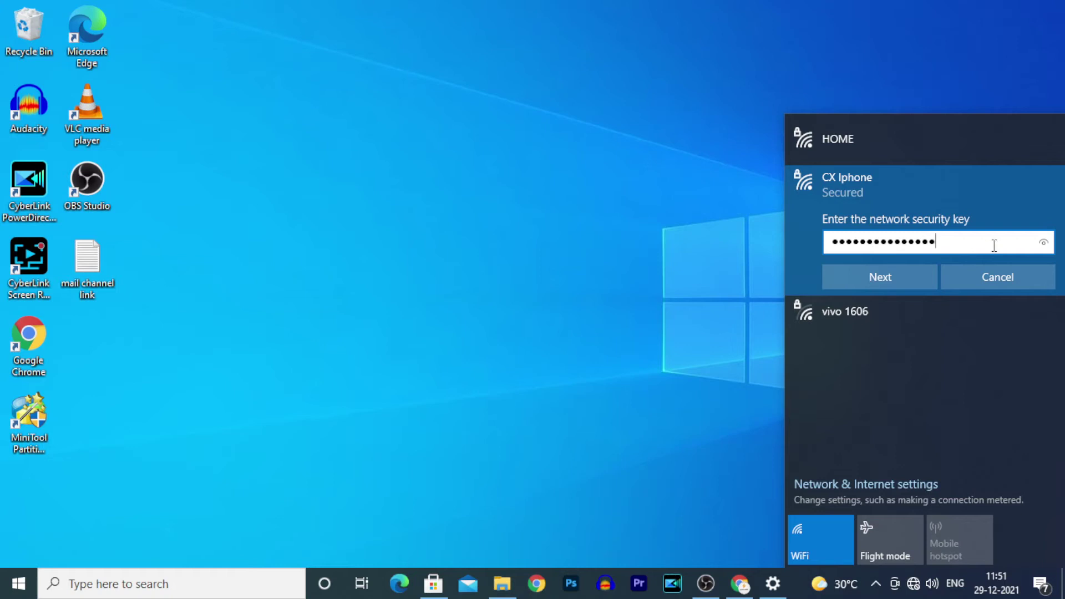
left_click(888, 277)
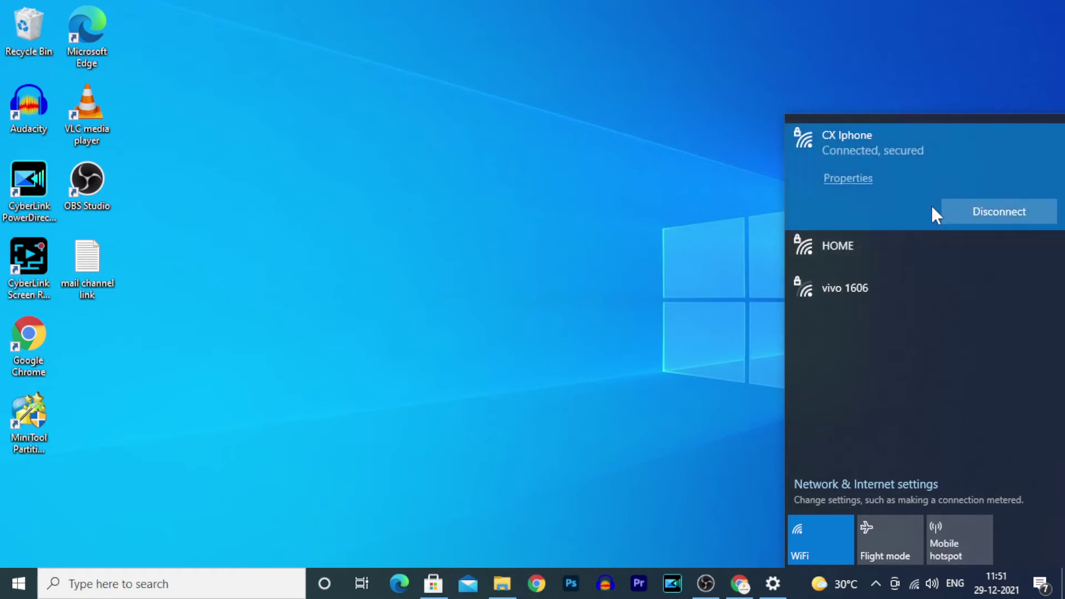
left_click(575, 208)
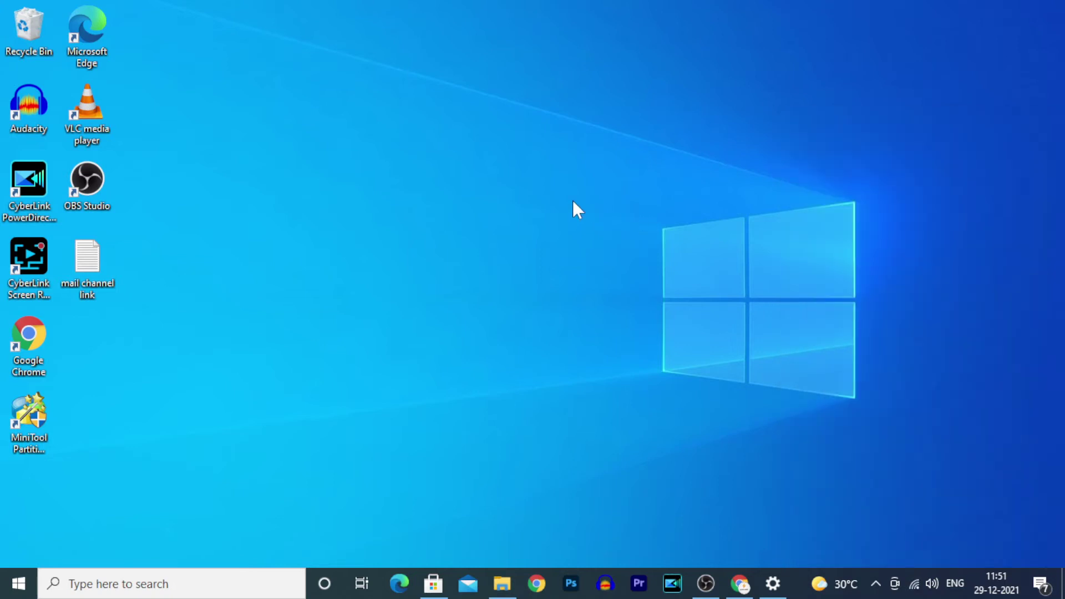
left_click(741, 585)
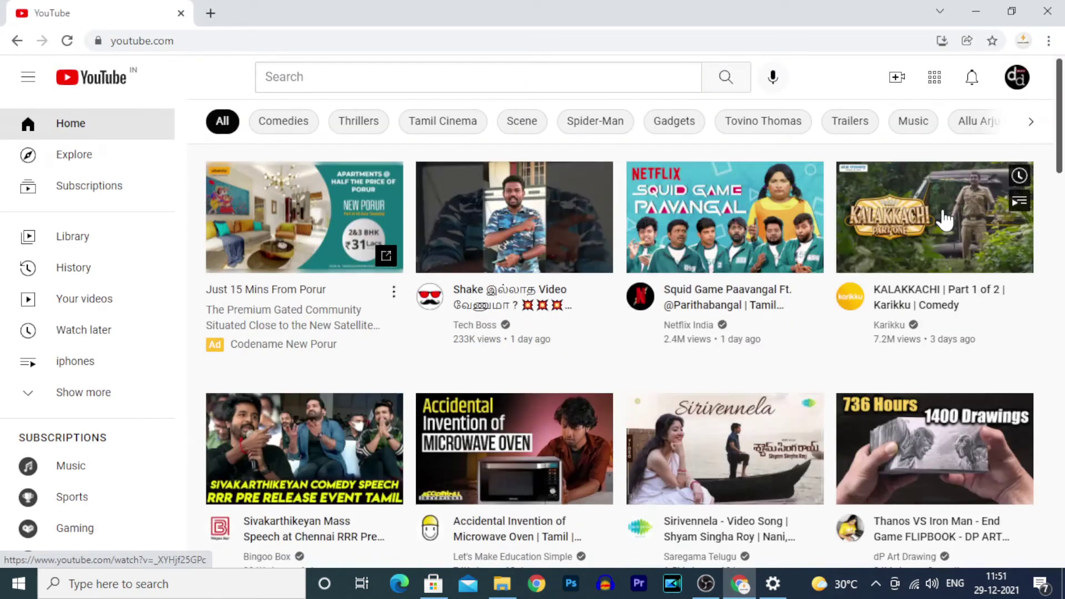
scroll(833, 305, "down", 4)
scroll(820, 317, "down", 4)
scroll(808, 328, "down", 4)
scroll(807, 327, "down", 2)
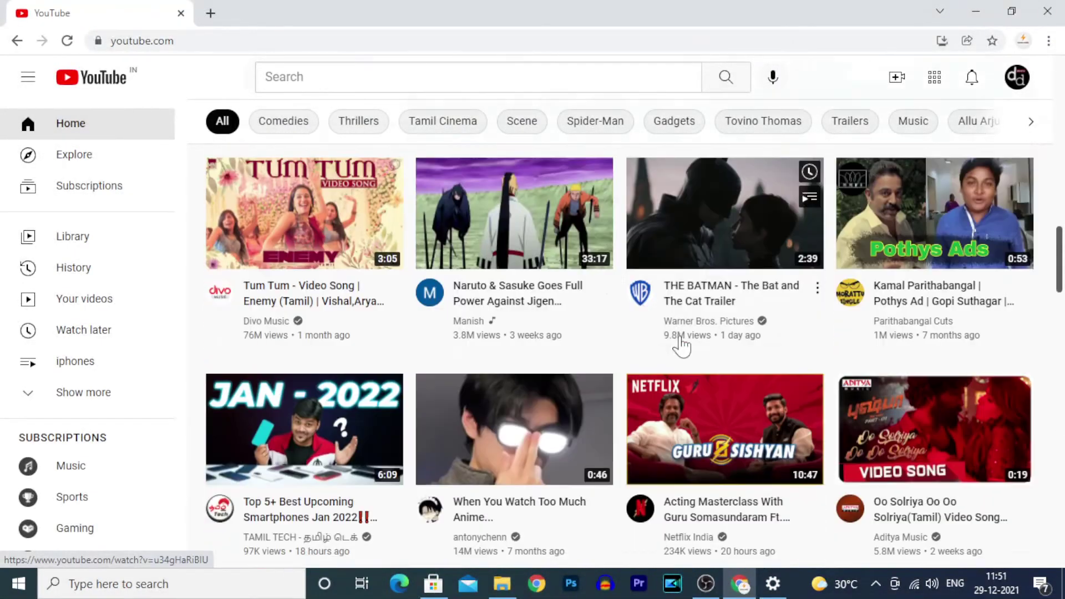
- Play THE BATMAN - The Bat and The Cat Trailer and skip ahead to about 1:15
left_click(707, 217)
left_click(135, 454)
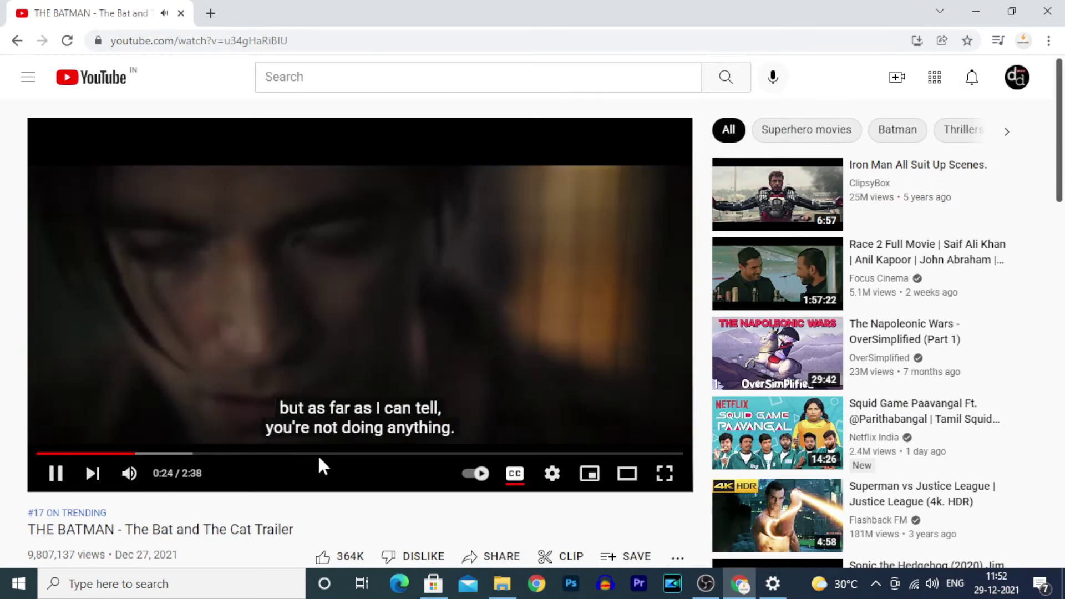